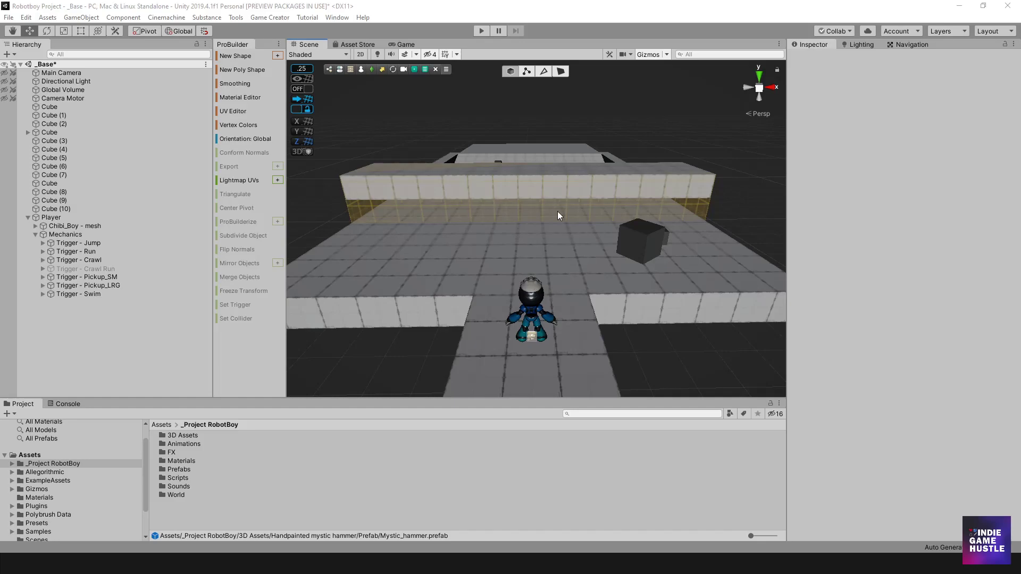
Zoom out and orbit the Scene view to look down on the robot level from higher up
{"action": "scroll", "coordinate": [529, 233], "scroll_direction": "down", "scroll_amount": 2}
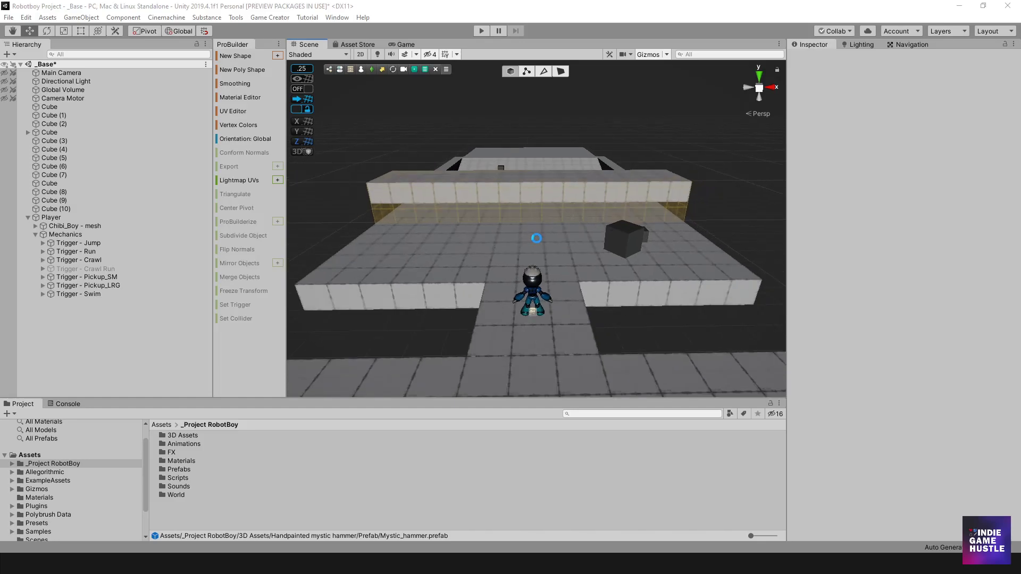
{"action": "left_click_drag", "start_coordinate": [536, 237], "coordinate": [547, 219], "text": "alt"}
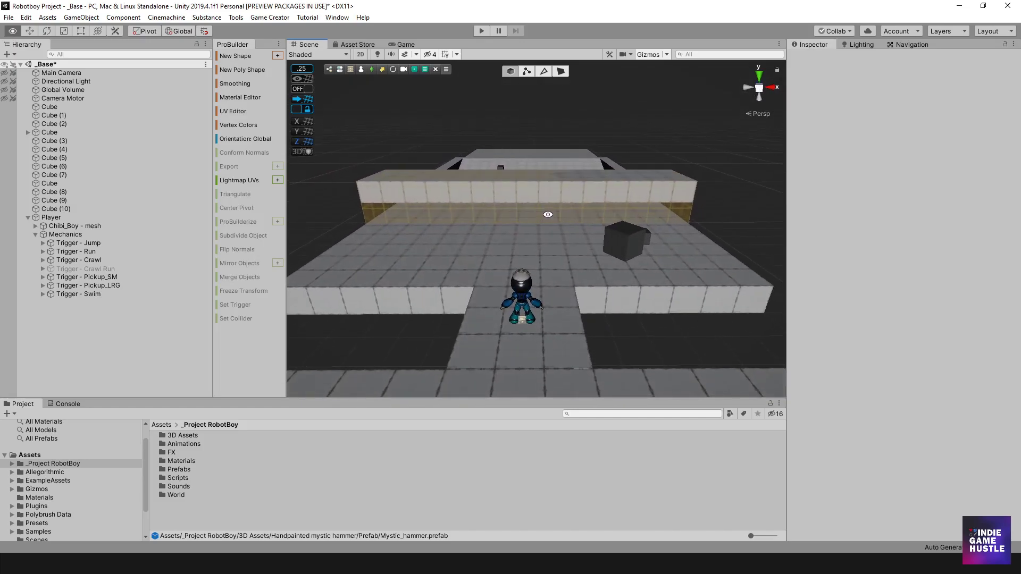
Open the Package Manager from the Window menu and clear the old 'Hamm' search text
{"action": "left_click", "coordinate": [362, 43]}
{"action": "left_click", "coordinate": [311, 46]}
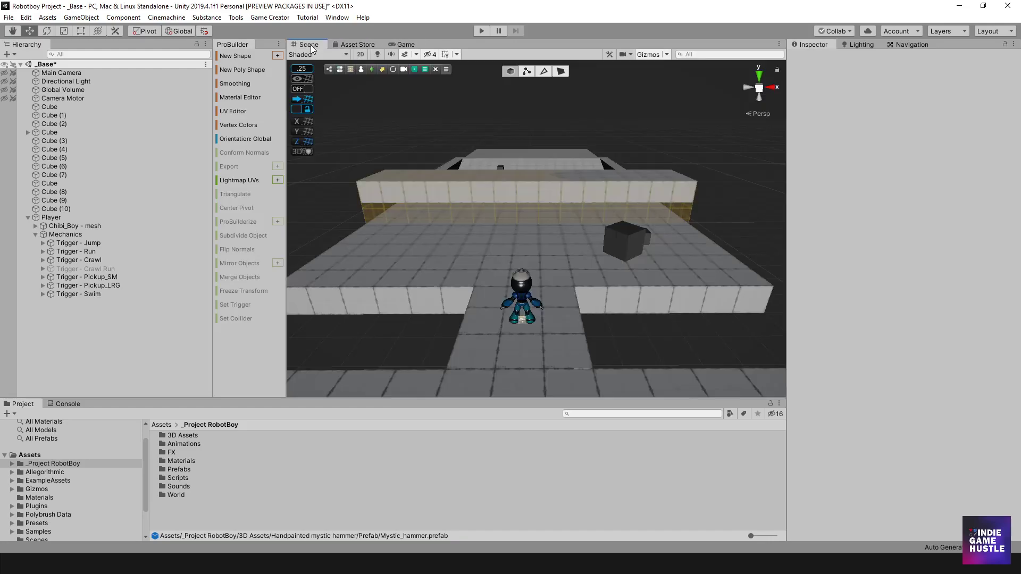
{"action": "left_click", "coordinate": [337, 18]}
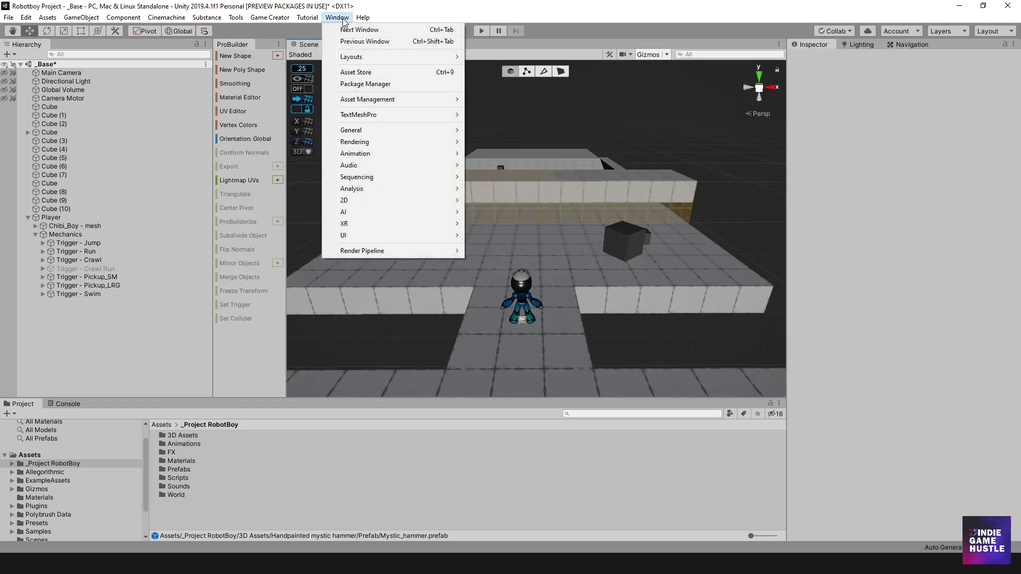
{"action": "left_click", "coordinate": [376, 85]}
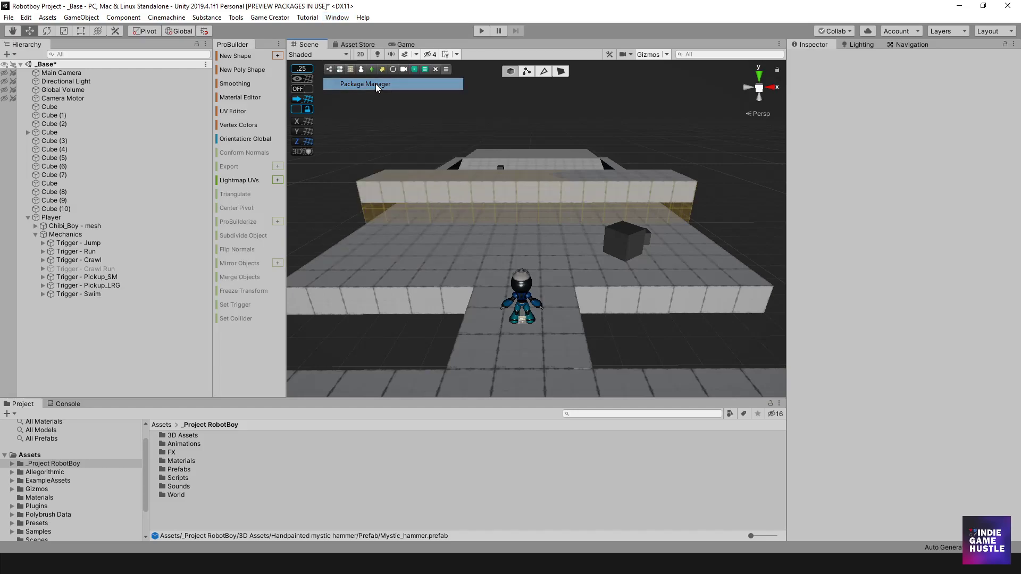
{"action": "left_click", "coordinate": [580, 75]}
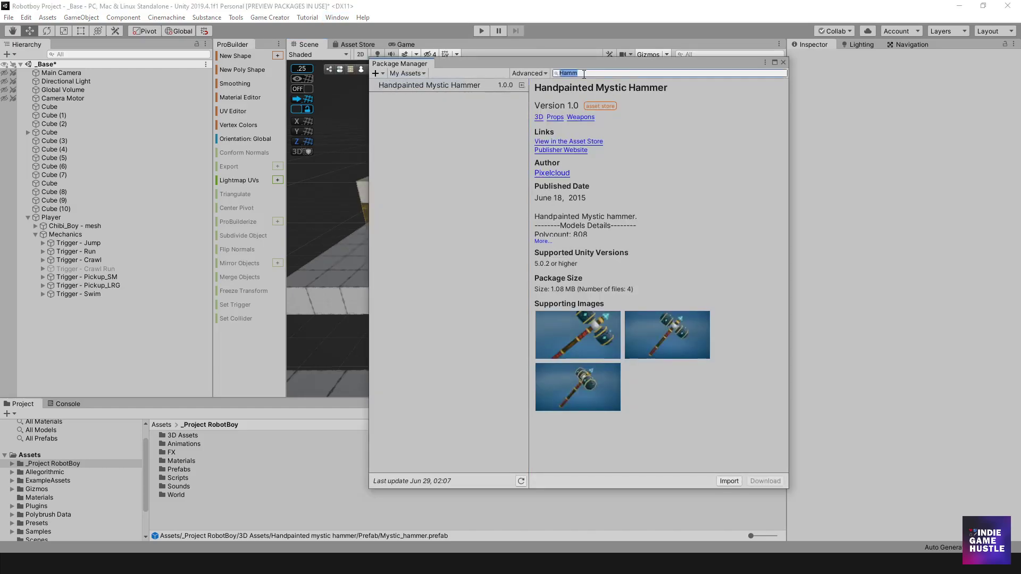
{"action": "key", "text": "BackSpace"}
{"action": "key", "text": "BackSpace"}
{"action": "key", "text": "BackSpace"}
{"action": "key", "text": "BackSpace"}
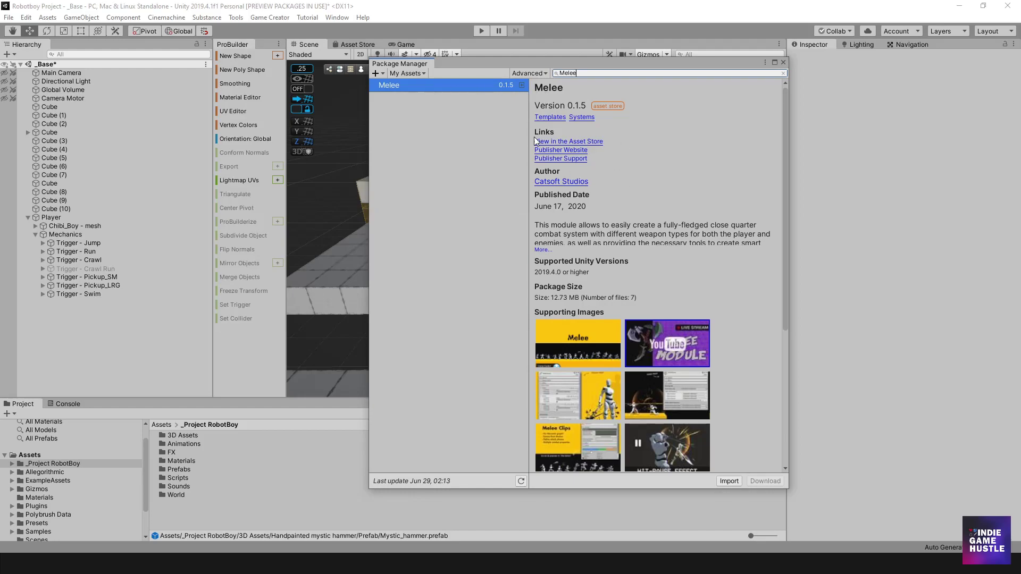
{"action": "scroll", "coordinate": [691, 274], "scroll_direction": "down", "scroll_amount": 3}
{"action": "scroll", "coordinate": [685, 277], "scroll_direction": "down", "scroll_amount": 3}
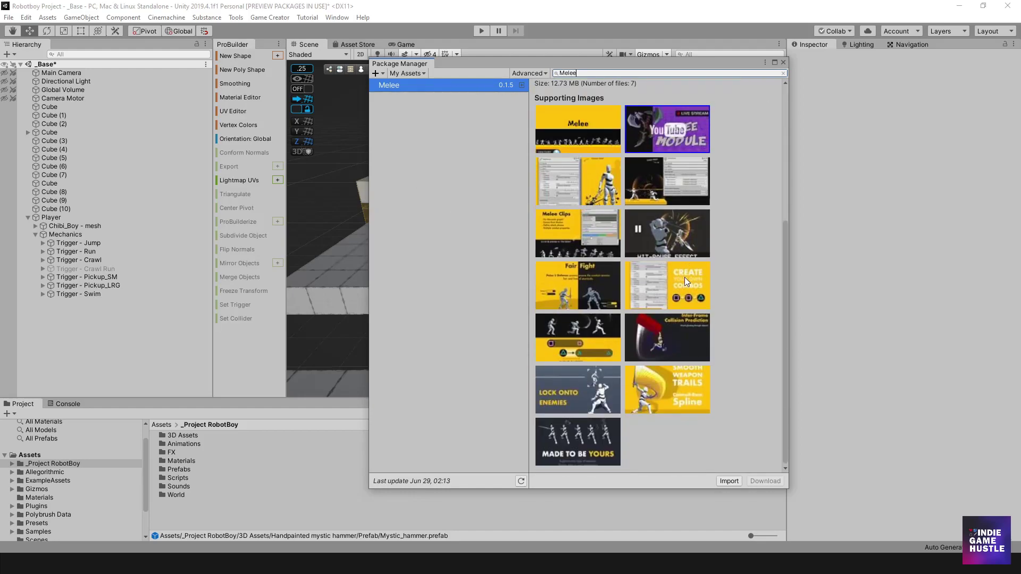
{"action": "scroll", "coordinate": [684, 276], "scroll_direction": "up", "scroll_amount": 3}
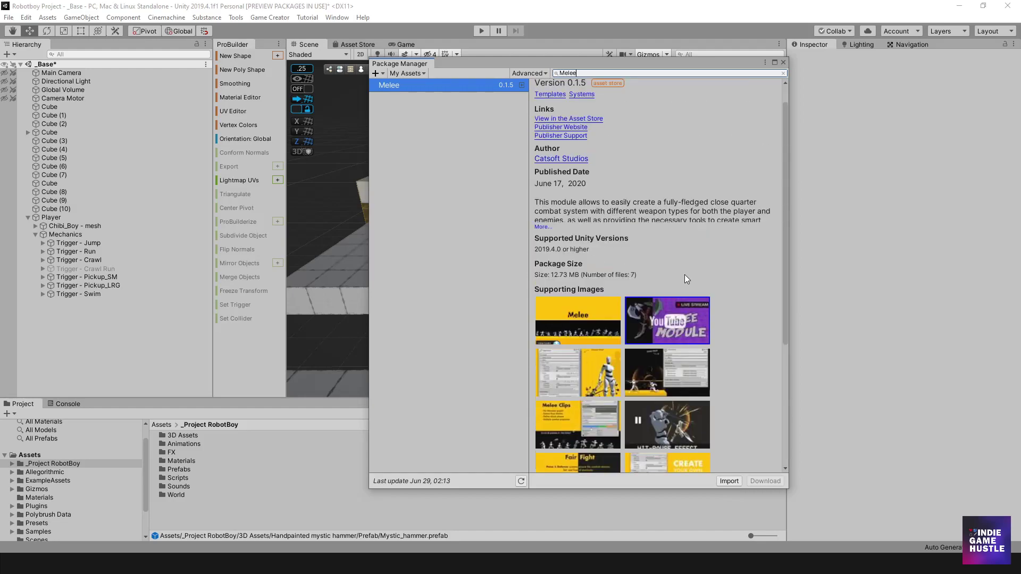
{"action": "scroll", "coordinate": [685, 274], "scroll_direction": "up", "scroll_amount": 1}
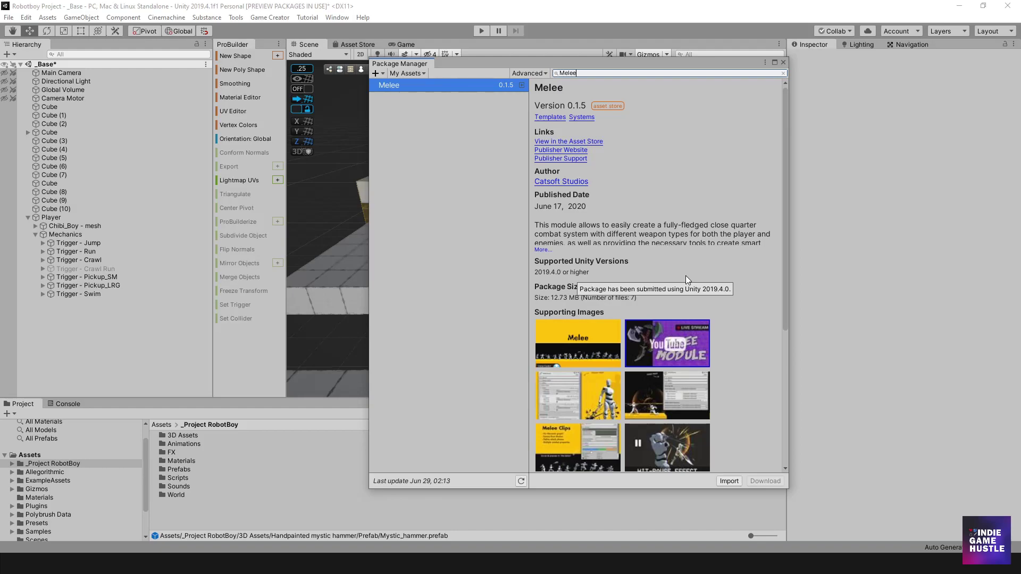
{"action": "scroll", "coordinate": [703, 233], "scroll_direction": "down", "scroll_amount": 2}
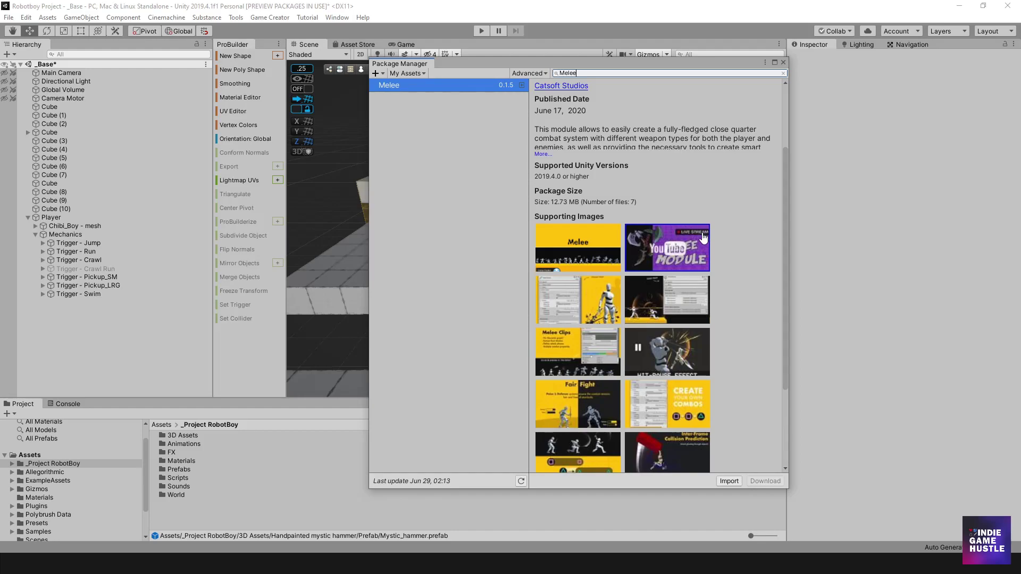
{"action": "left_click_drag", "start_coordinate": [785, 192], "coordinate": [781, 145]}
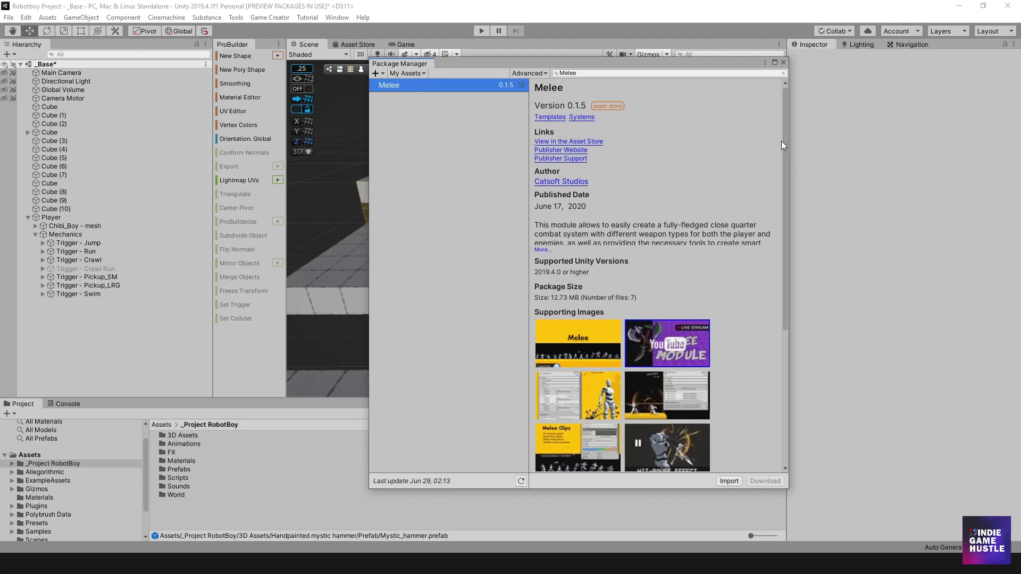
{"action": "scroll", "coordinate": [689, 286], "scroll_direction": "down", "scroll_amount": 4}
{"action": "scroll", "coordinate": [633, 299], "scroll_direction": "up", "scroll_amount": 4}
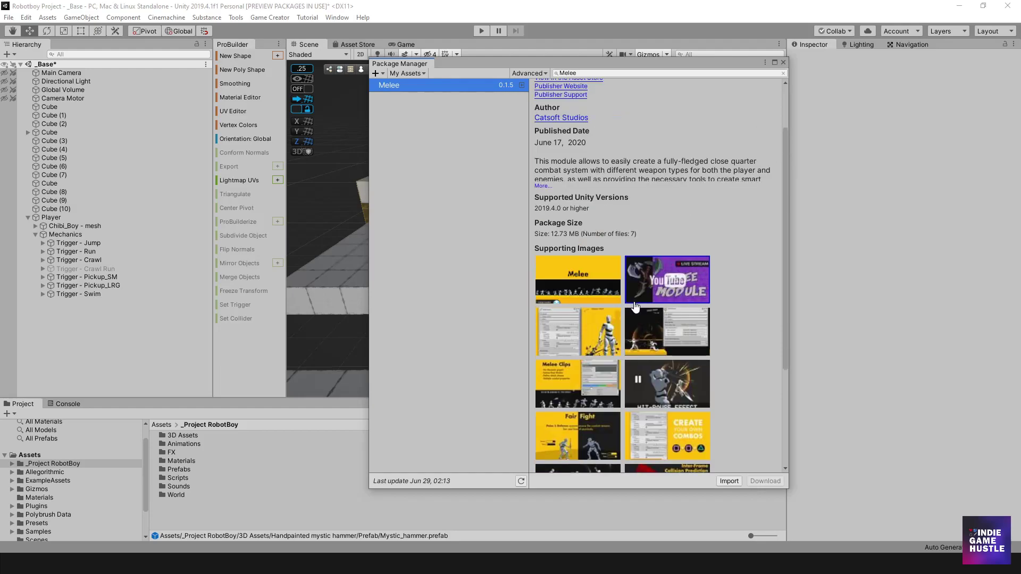
{"action": "scroll", "coordinate": [634, 302], "scroll_direction": "down", "scroll_amount": 4}
{"action": "scroll", "coordinate": [633, 302], "scroll_direction": "down", "scroll_amount": 4}
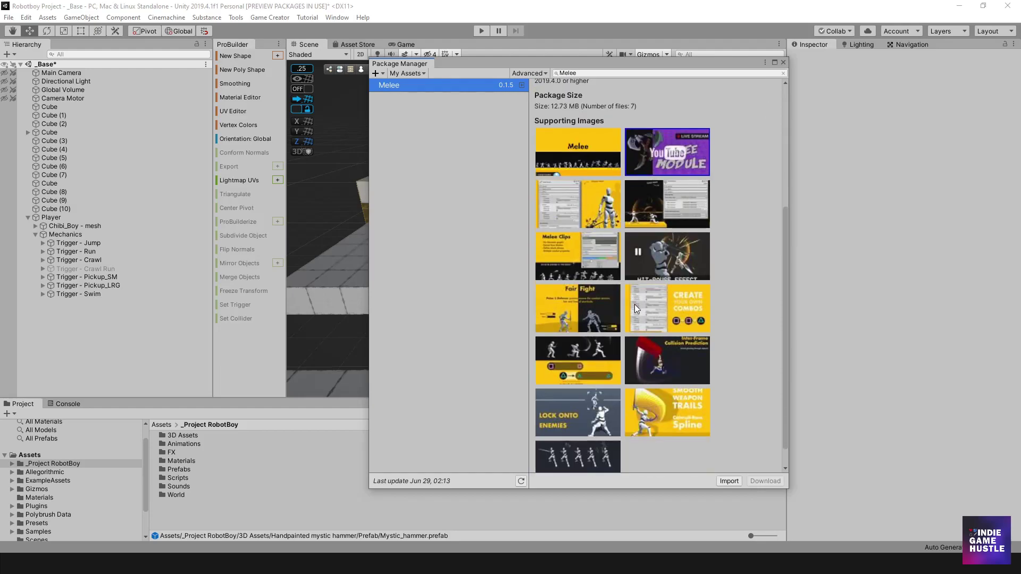
{"action": "scroll", "coordinate": [721, 411], "scroll_direction": "up", "scroll_amount": 4}
{"action": "scroll", "coordinate": [723, 410], "scroll_direction": "down", "scroll_amount": 4}
{"action": "scroll", "coordinate": [725, 455], "scroll_direction": "up", "scroll_amount": 7}
{"action": "scroll", "coordinate": [728, 438], "scroll_direction": "up", "scroll_amount": 1}
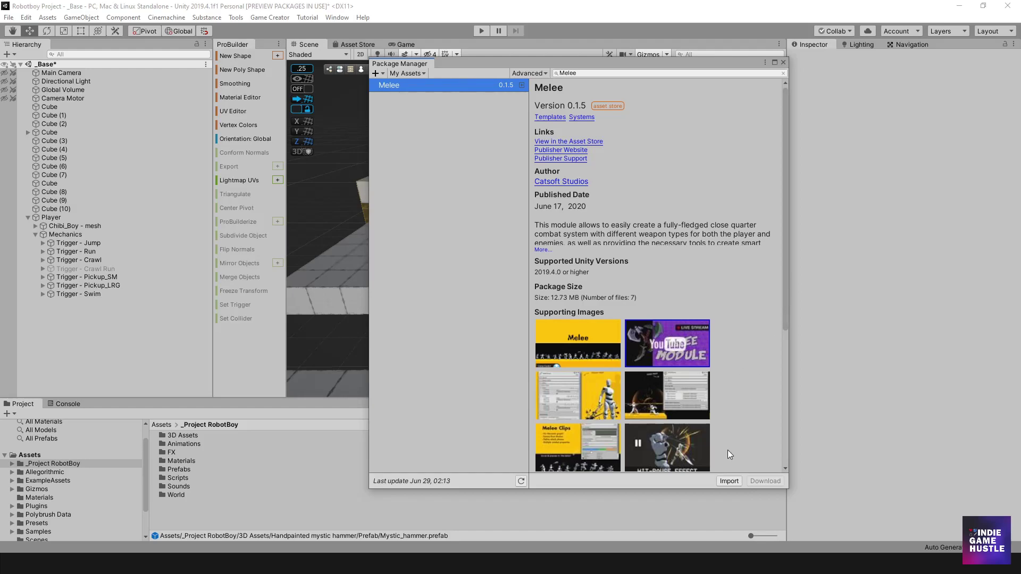
Import the Melee package, then dismiss the 'Nothing to import!' notice
{"action": "left_click", "coordinate": [726, 481]}
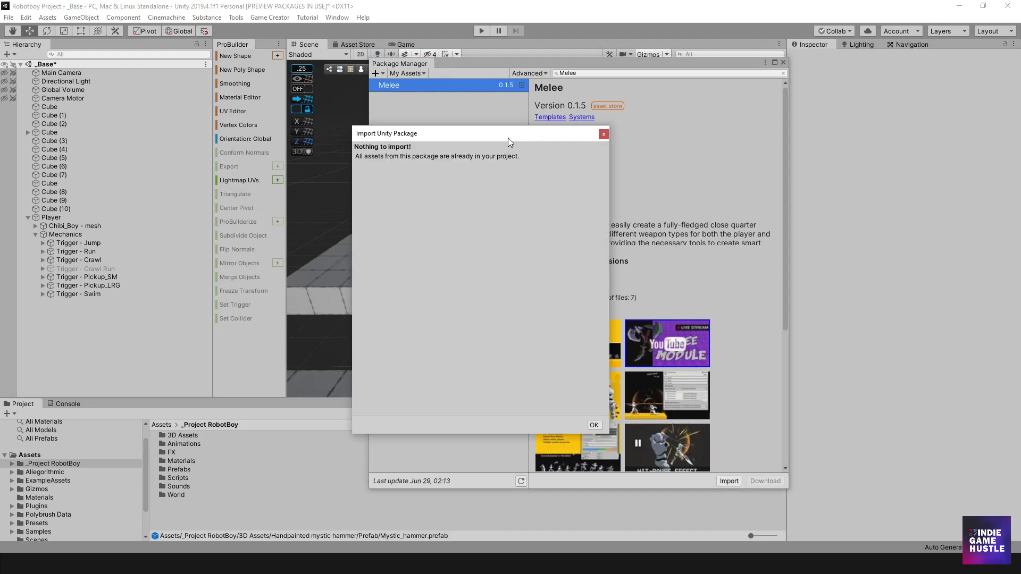
{"action": "left_click_drag", "start_coordinate": [448, 133], "coordinate": [557, 139]}
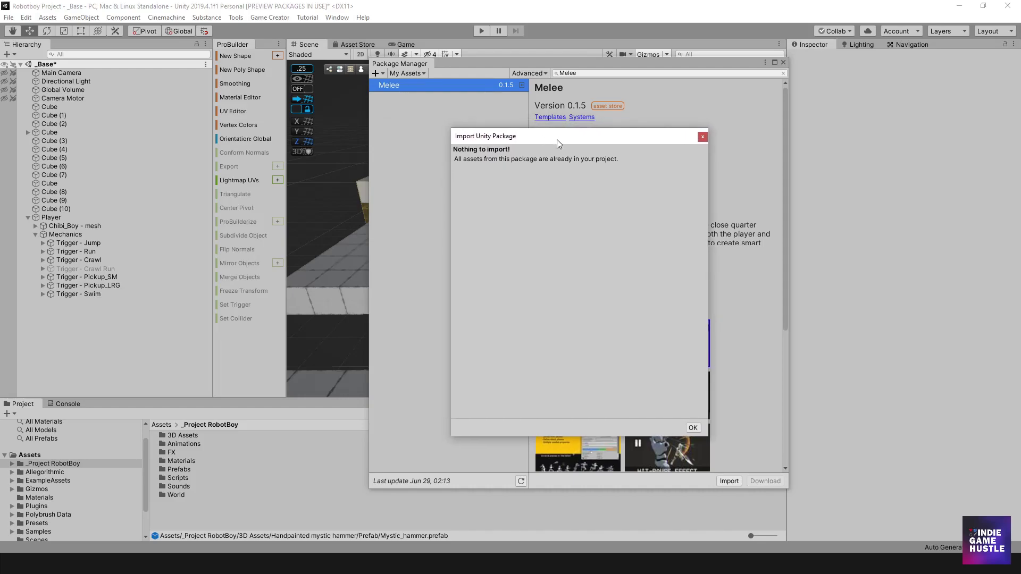
{"action": "left_click", "coordinate": [701, 137]}
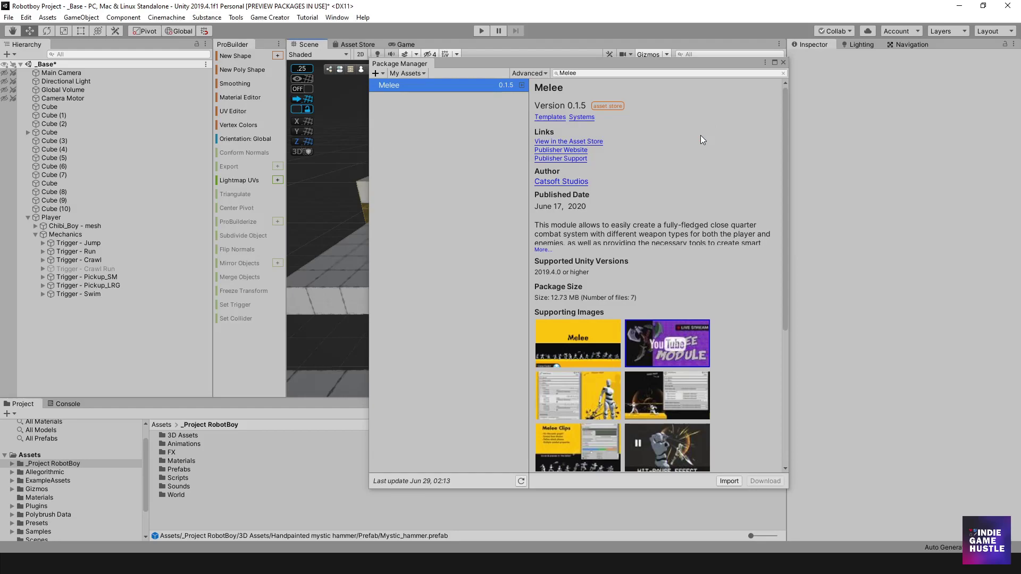
{"action": "left_click", "coordinate": [783, 63]}
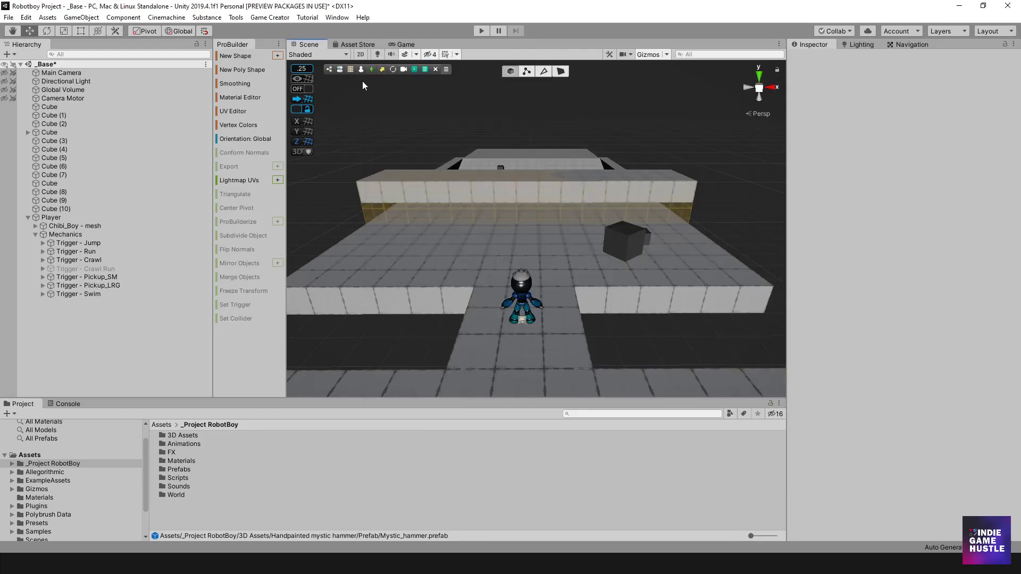
{"action": "left_click", "coordinate": [271, 17]}
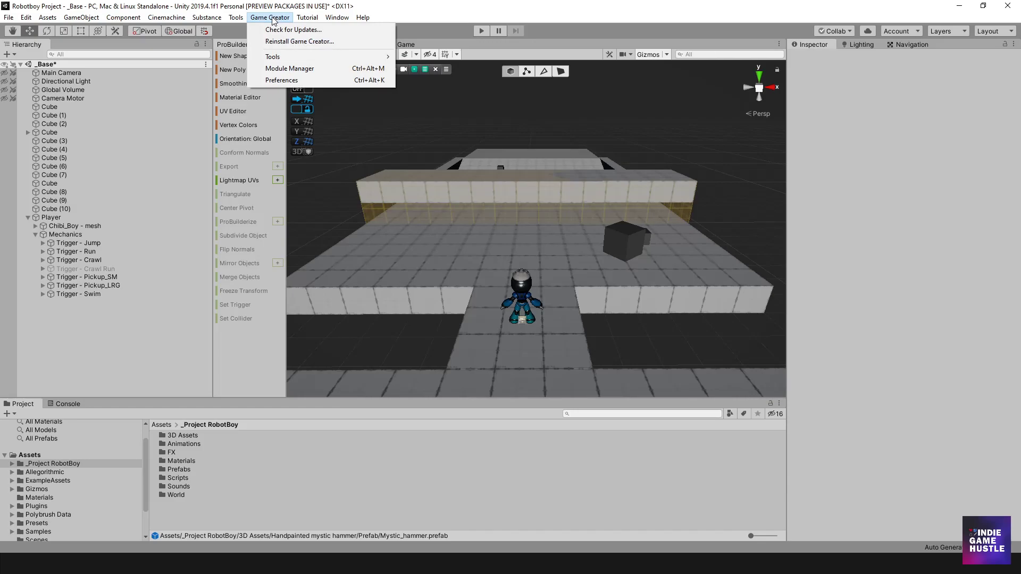
{"action": "left_click", "coordinate": [290, 69]}
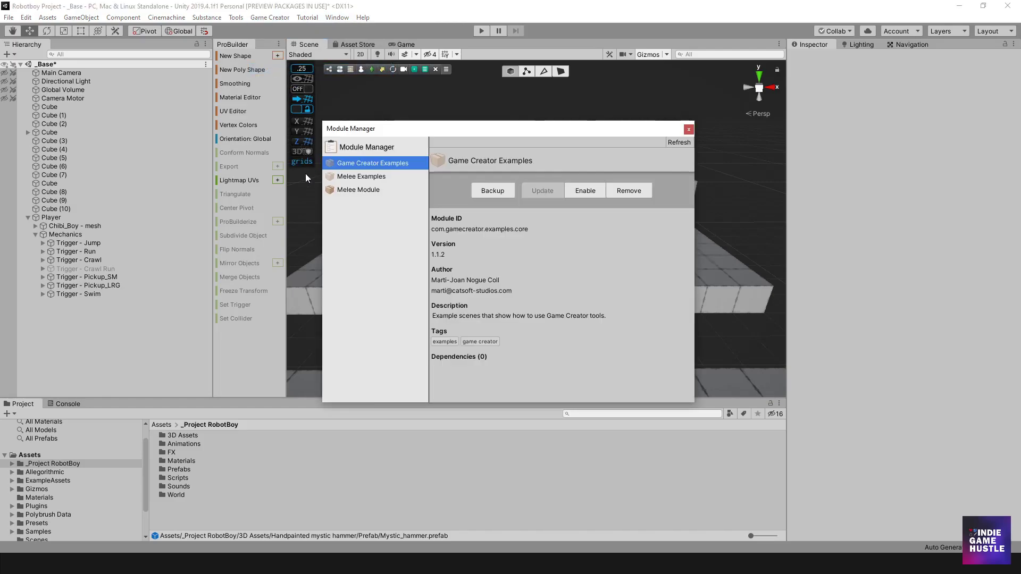
{"action": "left_click", "coordinate": [367, 192]}
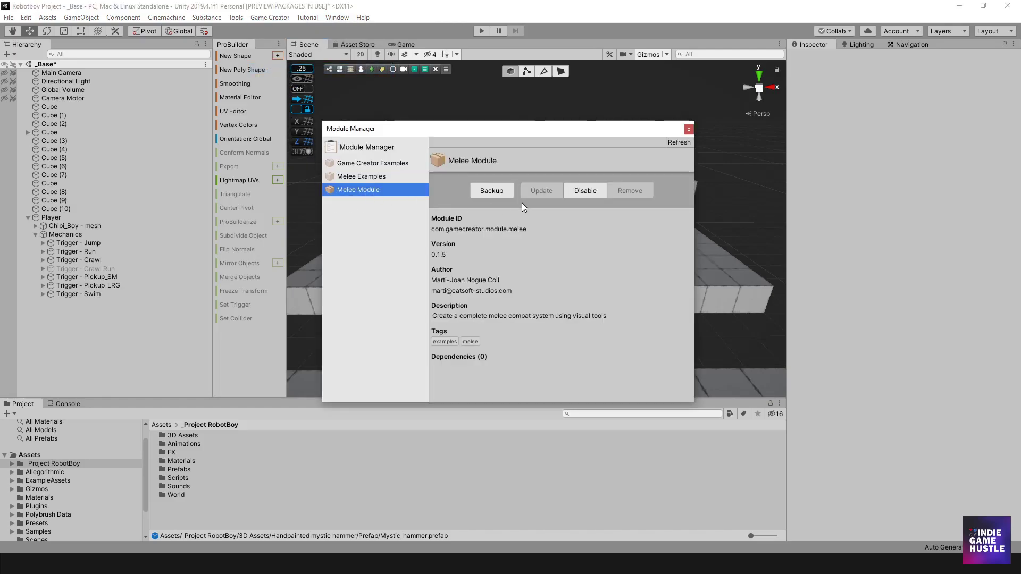
{"action": "left_click_drag", "start_coordinate": [507, 129], "coordinate": [547, 119]}
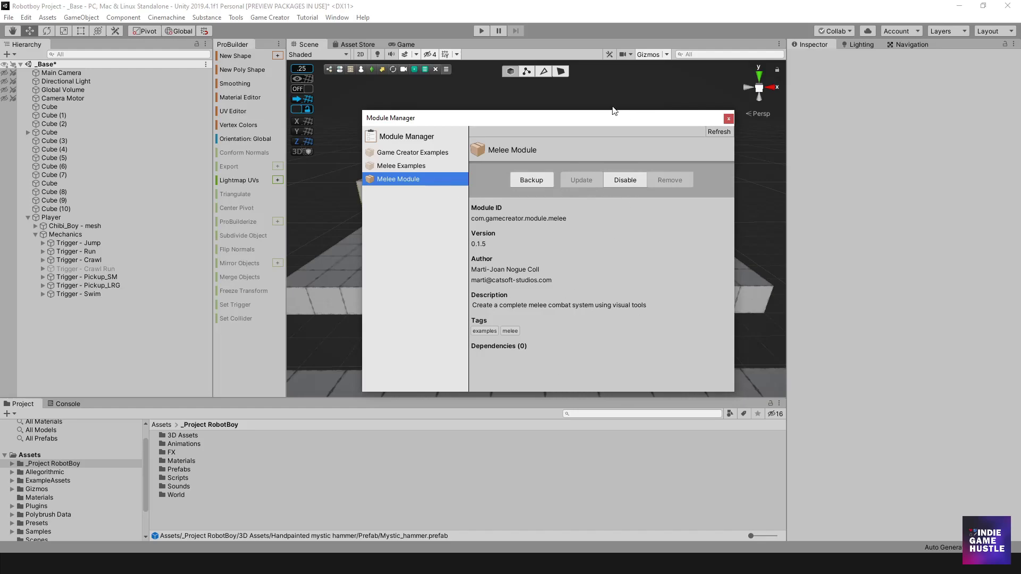
{"action": "left_click_drag", "start_coordinate": [604, 119], "coordinate": [573, 101]}
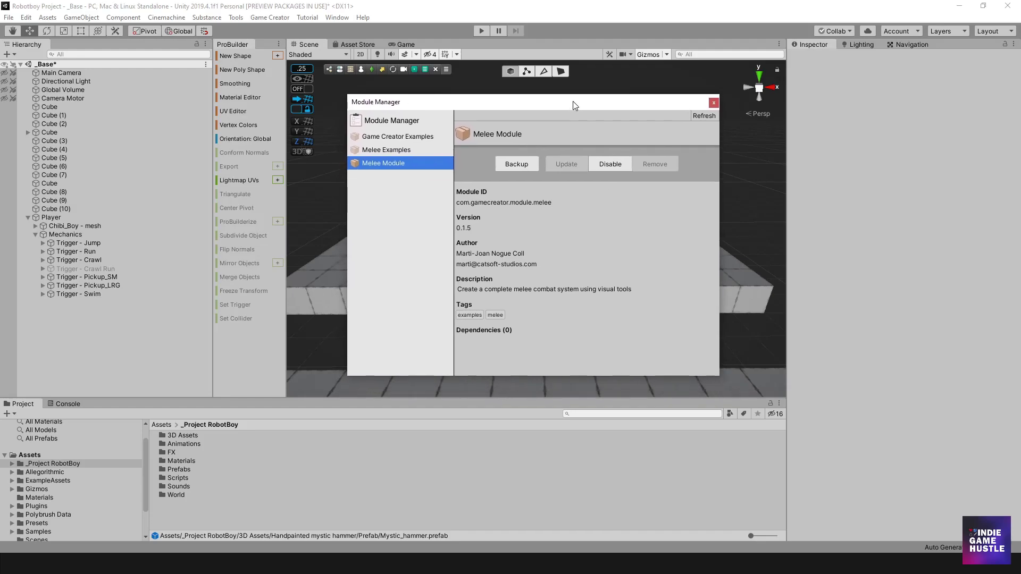
{"action": "left_click", "coordinate": [713, 102]}
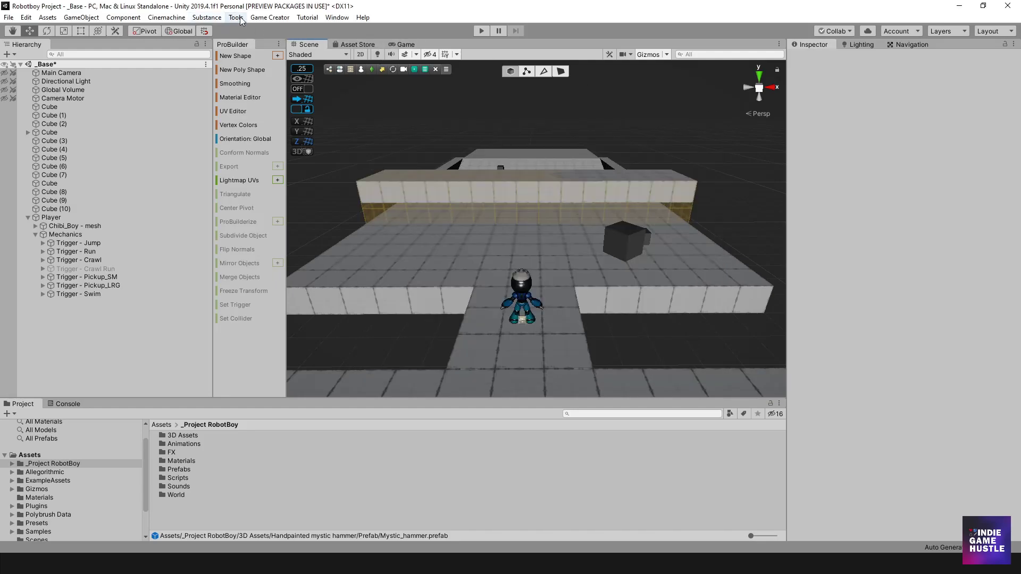
Reopen the Package Manager and replace the 'Melee' search with 'Hammer'
{"action": "left_click", "coordinate": [337, 18]}
{"action": "left_click", "coordinate": [385, 85]}
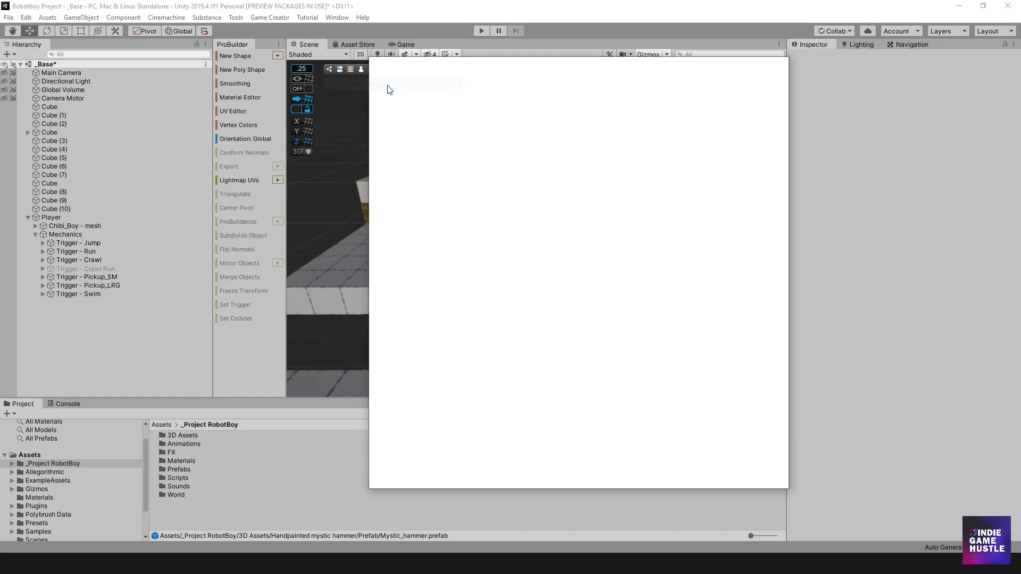
{"action": "left_click", "coordinate": [588, 75]}
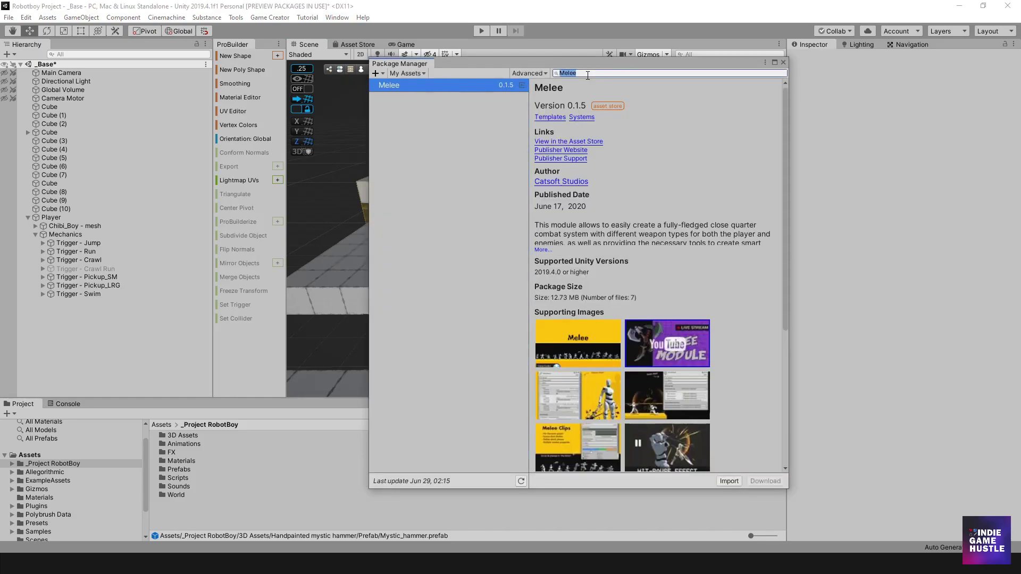
{"action": "type", "text": "Hammer"}
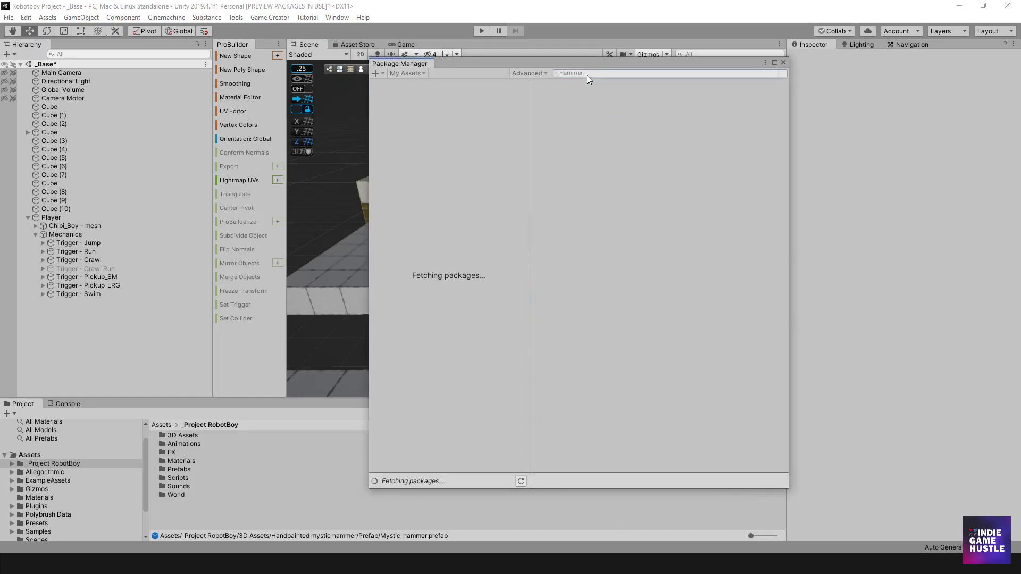
{"action": "left_click", "coordinate": [587, 339]}
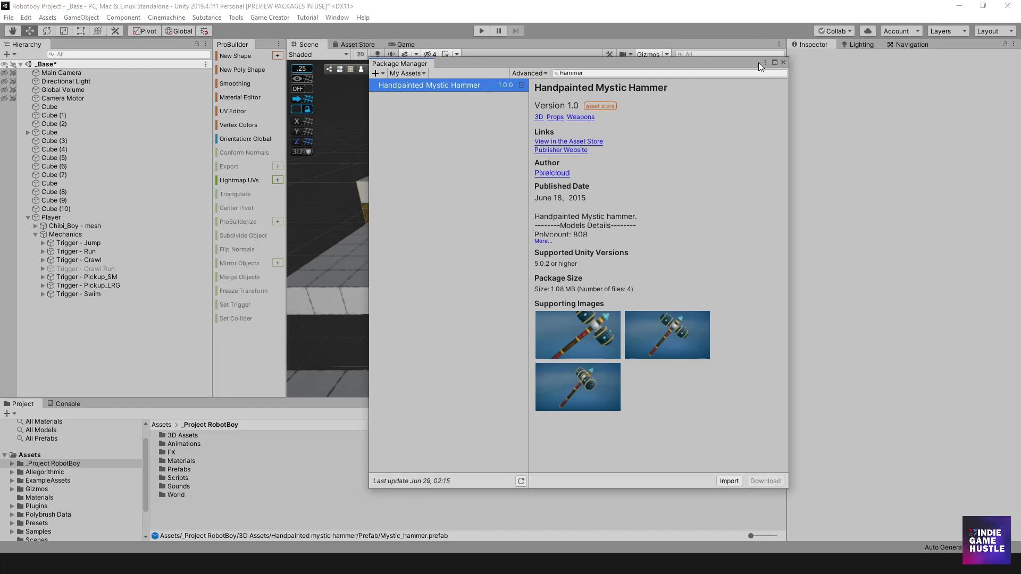
Move the Package Manager window left and down, then nudge it slightly back up
{"action": "left_click_drag", "start_coordinate": [758, 63], "coordinate": [705, 91]}
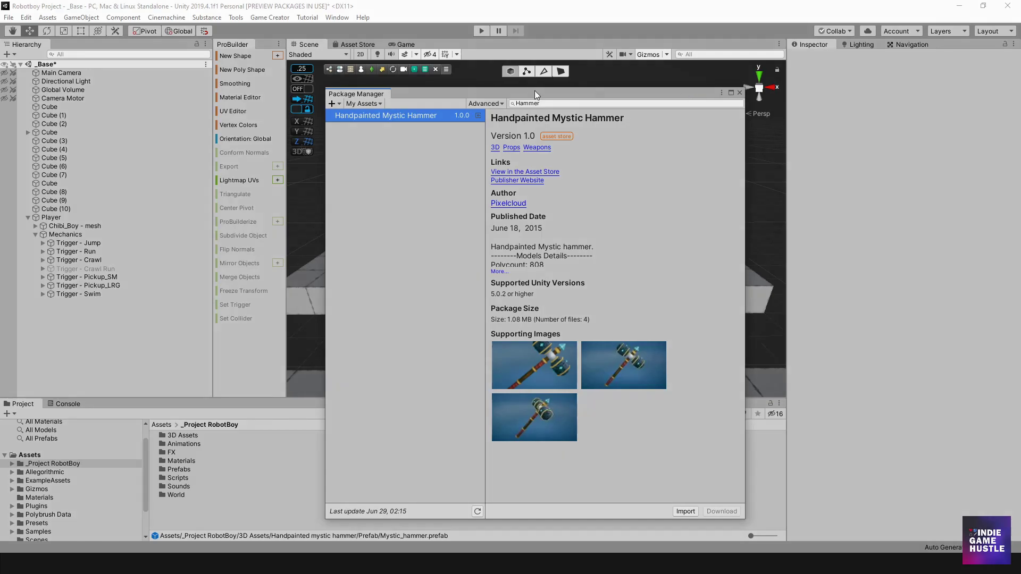
{"action": "left_click_drag", "start_coordinate": [533, 94], "coordinate": [532, 88]}
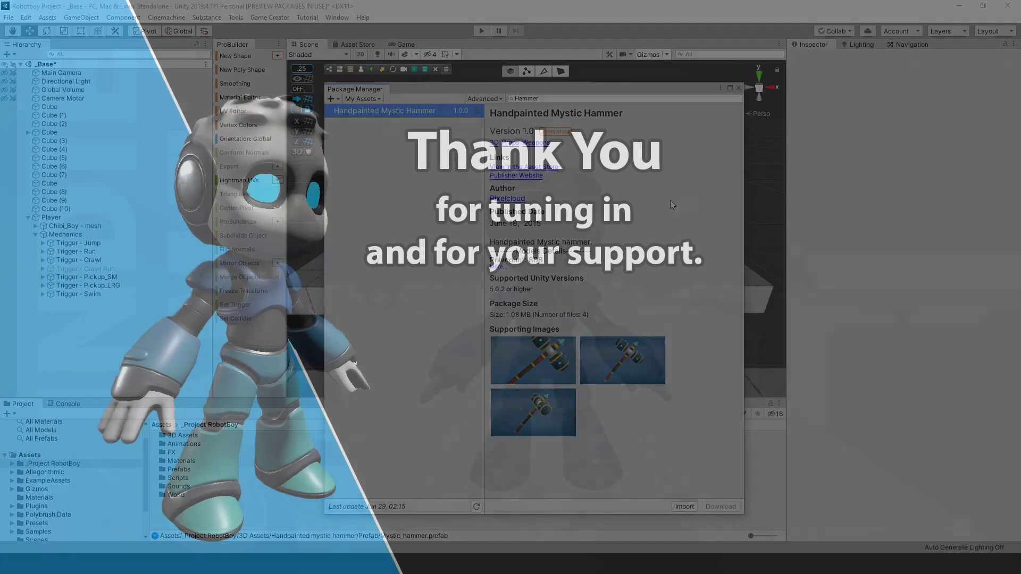